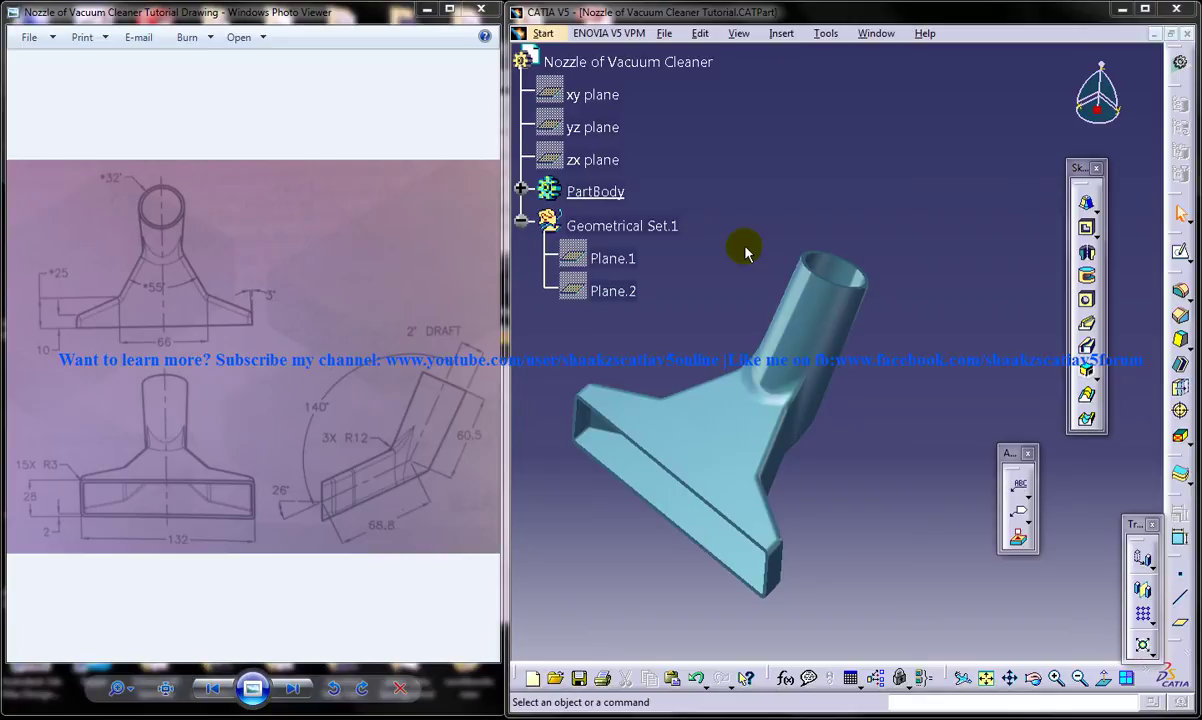
# - Orbit the finished nozzle to inspect it, then bring up the Window menu's open documents
pyautogui.moveTo(765, 276); pyautogui.dragTo(831, 243, button='middle')
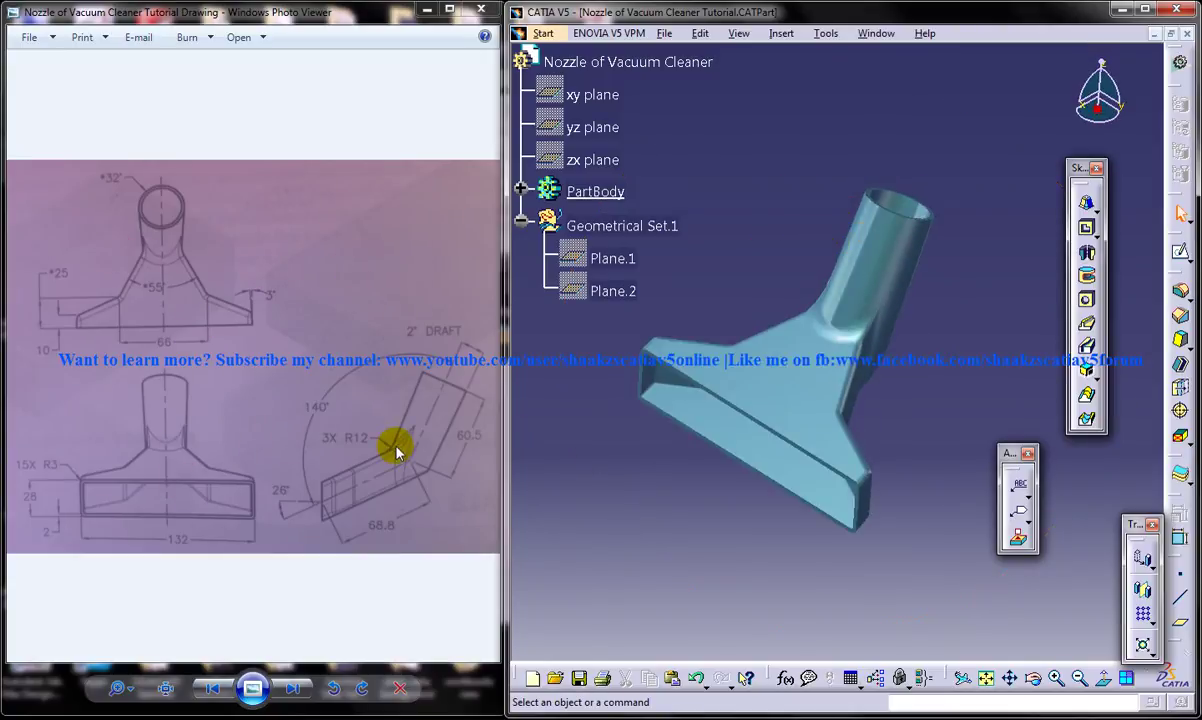
pyautogui.click(876, 33)
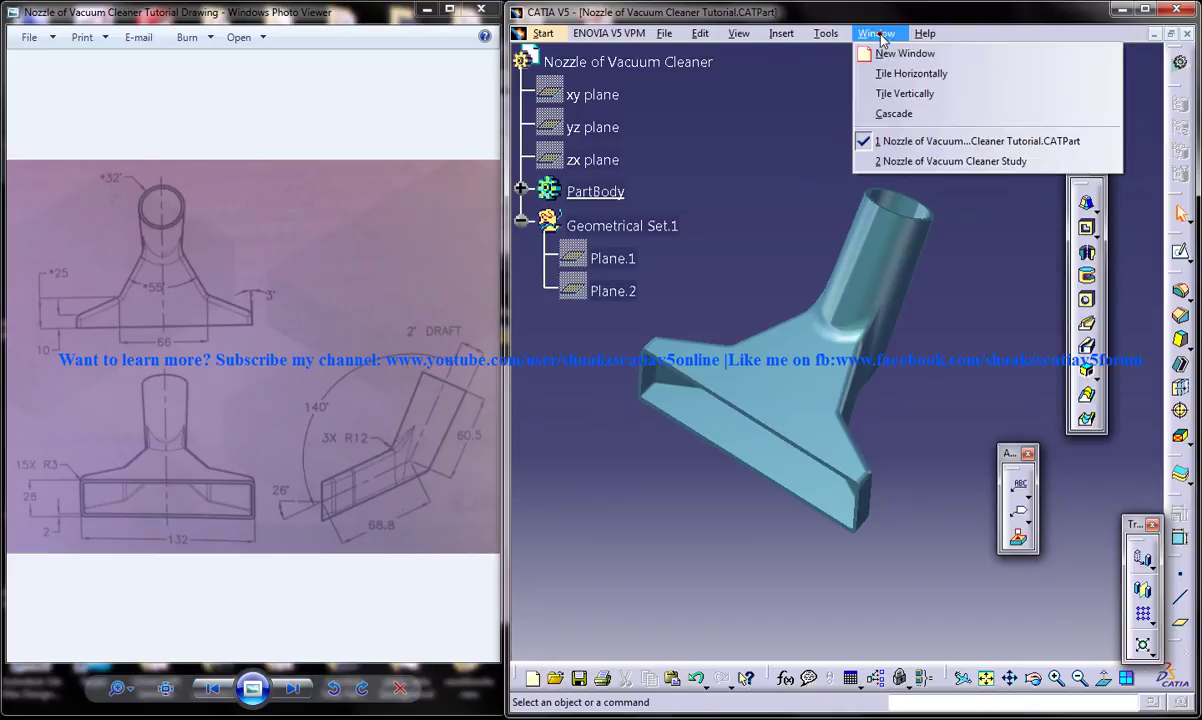
# - Switch to the Nozzle of Vacuum Cleaner Study window and orbit the unfilleted model
pyautogui.click(929, 163)
pyautogui.moveTo(877, 328); pyautogui.dragTo(810, 315, button='middle')
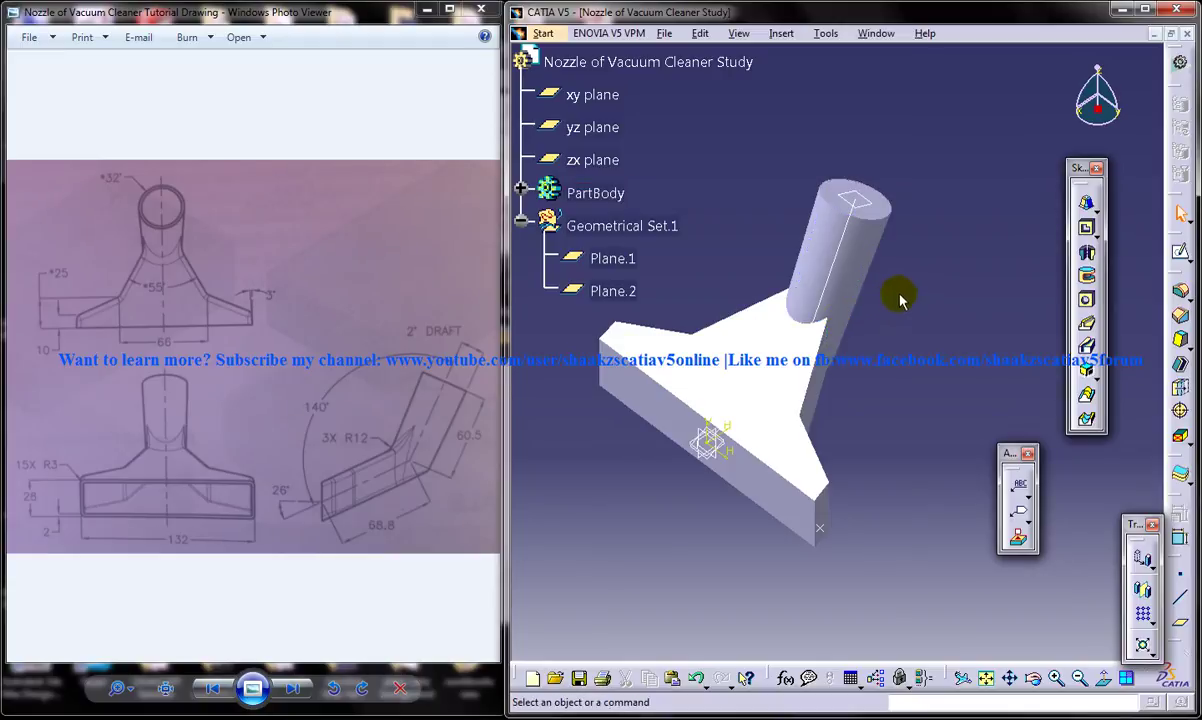
# - Zoom and orbit to the neck junction, picking the edges where the tube meets the body
pyautogui.keyDown('ctrl'); pyautogui.moveTo(872, 330); pyautogui.dragTo(870, 322, button='middle'); pyautogui.keyUp('ctrl')
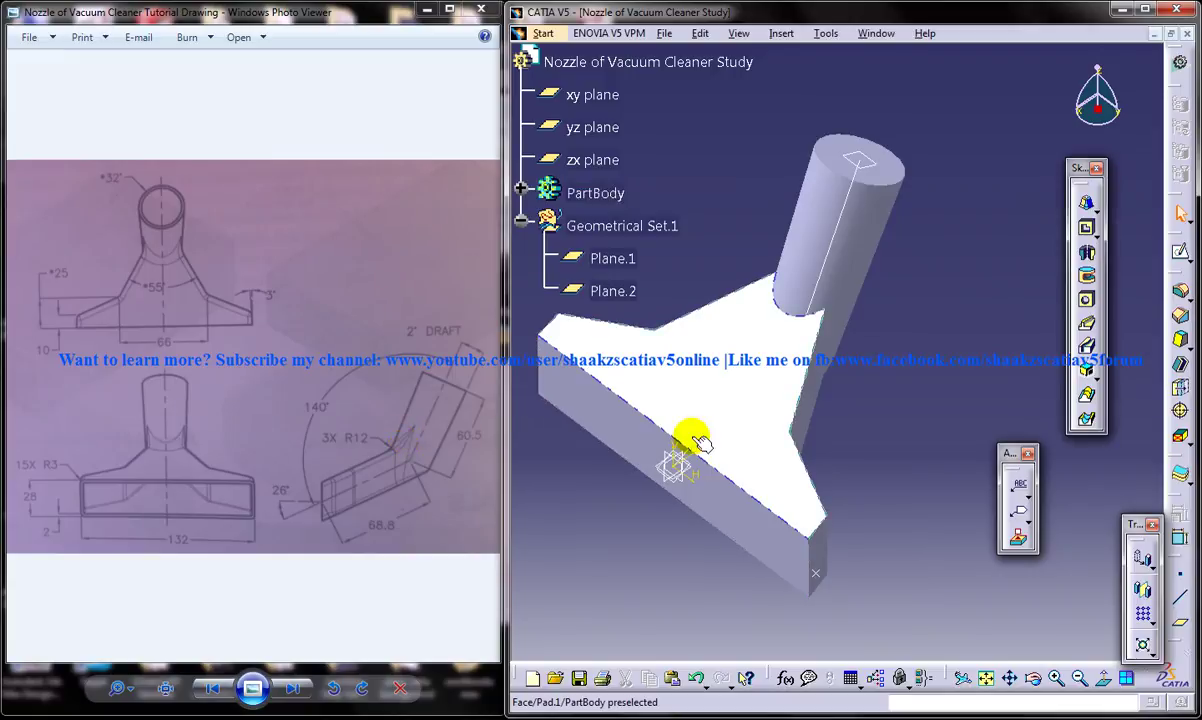
pyautogui.moveTo(813, 376); pyautogui.dragTo(791, 328, button='middle')
pyautogui.click(800, 328)
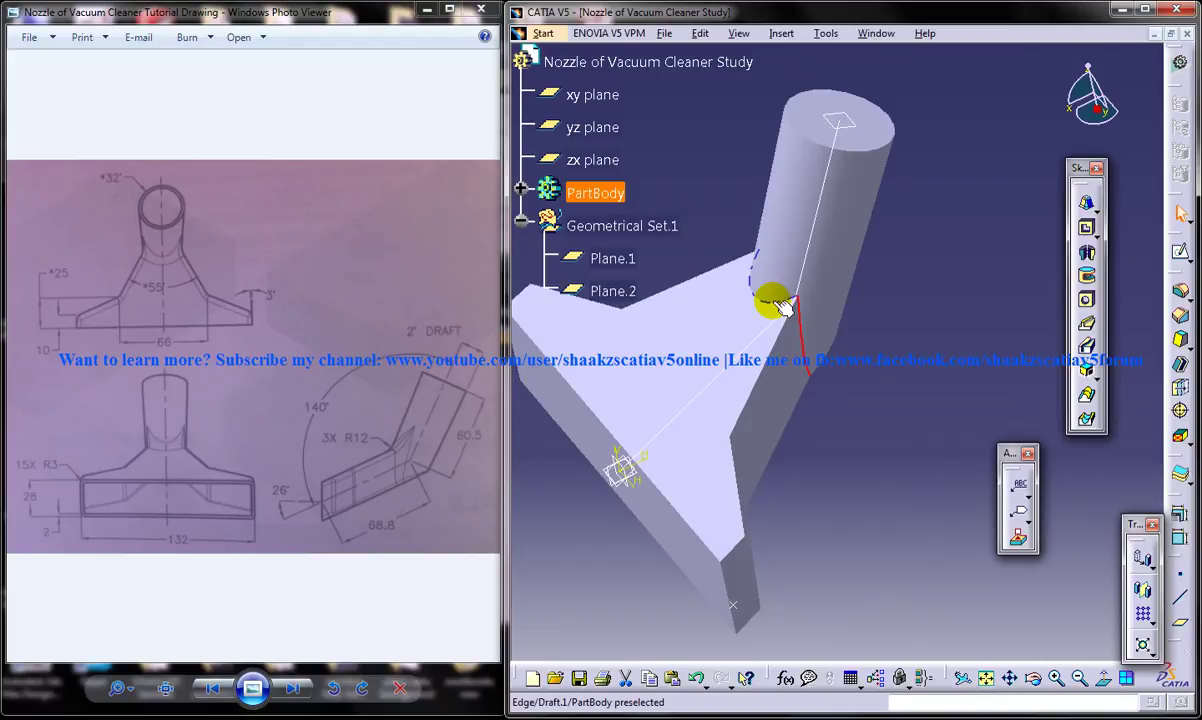
pyautogui.moveTo(730, 282)
pyautogui.mouseDown(button='middle')
pyautogui.moveTo(776, 408)
pyautogui.moveTo(952, 443)
pyautogui.moveTo(698, 258)
pyautogui.moveTo(719, 271)
pyautogui.mouseUp(button='middle')
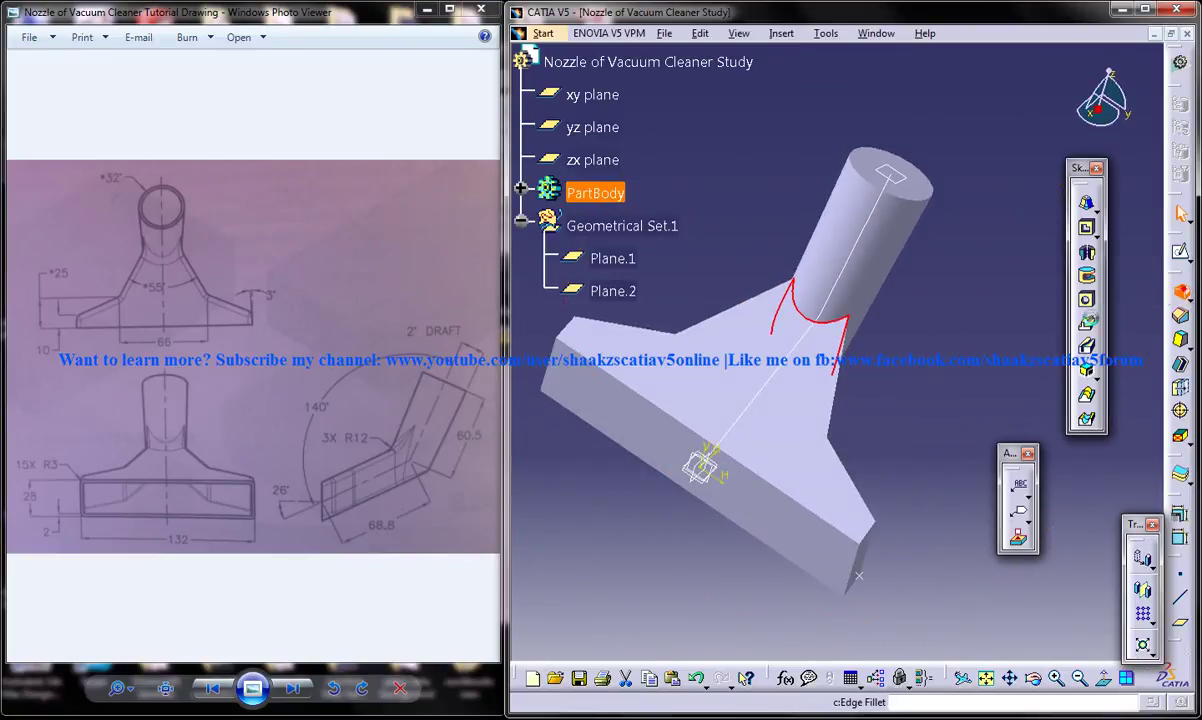
# - Fillet the three neck-to-body edges with a 12mm radius, then clear the selection
pyautogui.click(1170, 295)
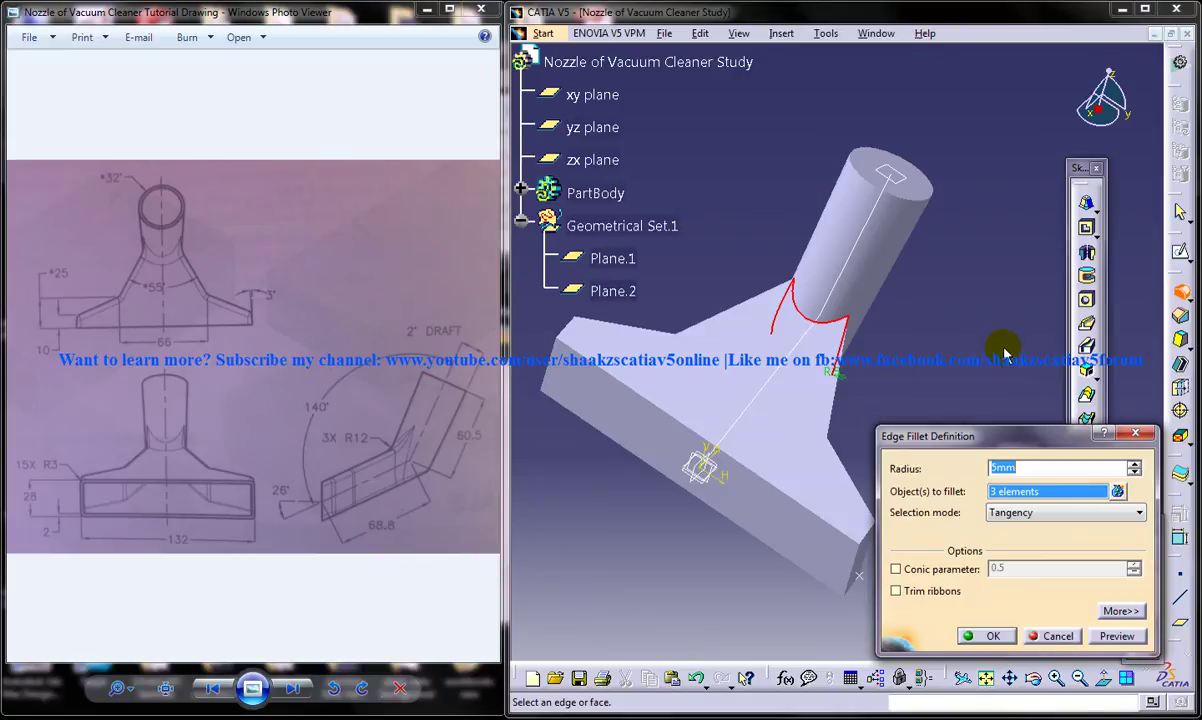
pyautogui.doubleClick(983, 467)
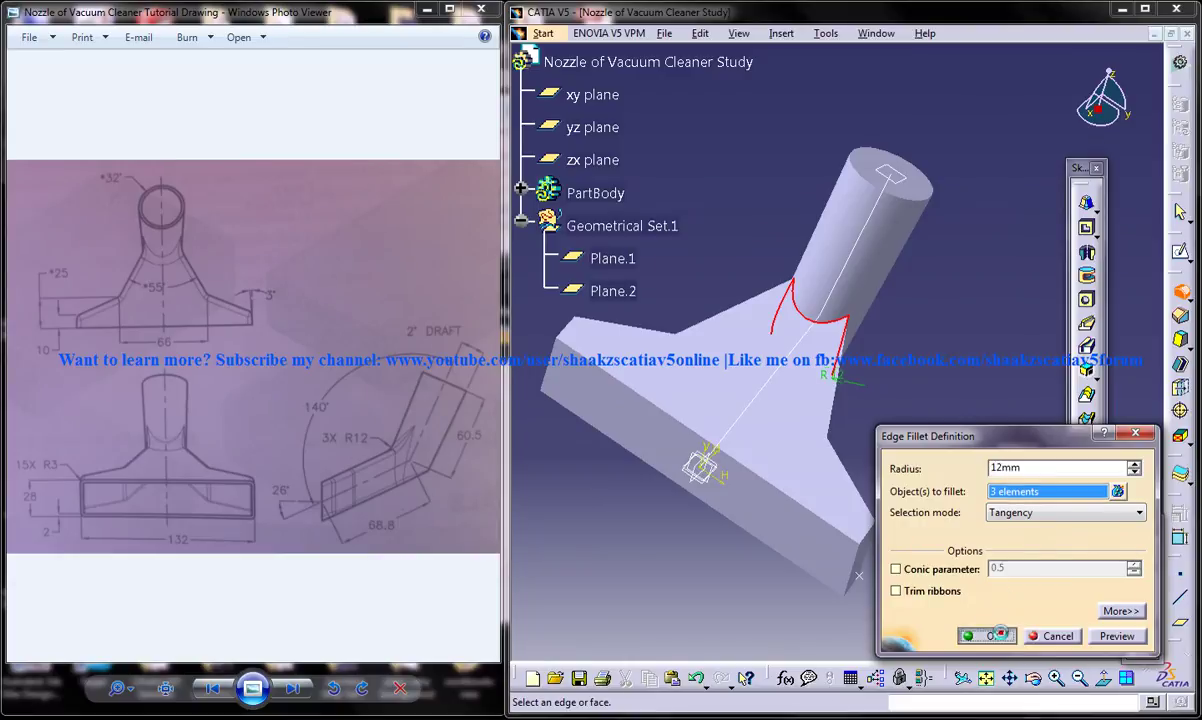
pyautogui.click(987, 636)
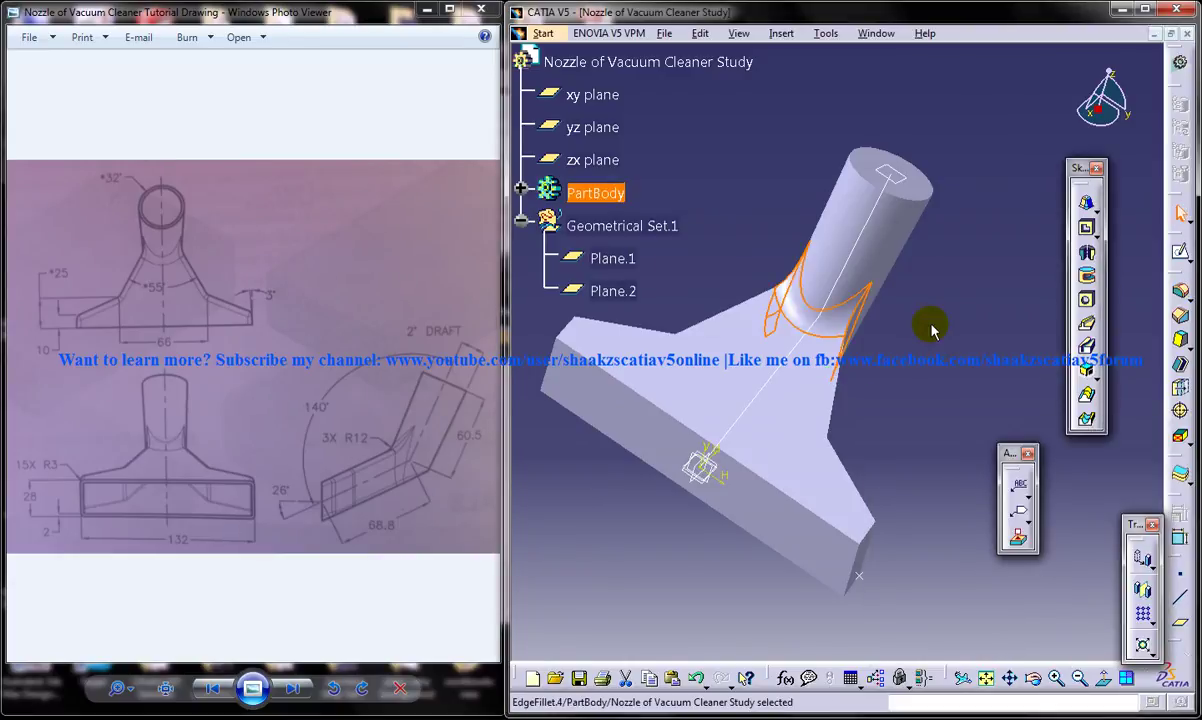
pyautogui.click(896, 349)
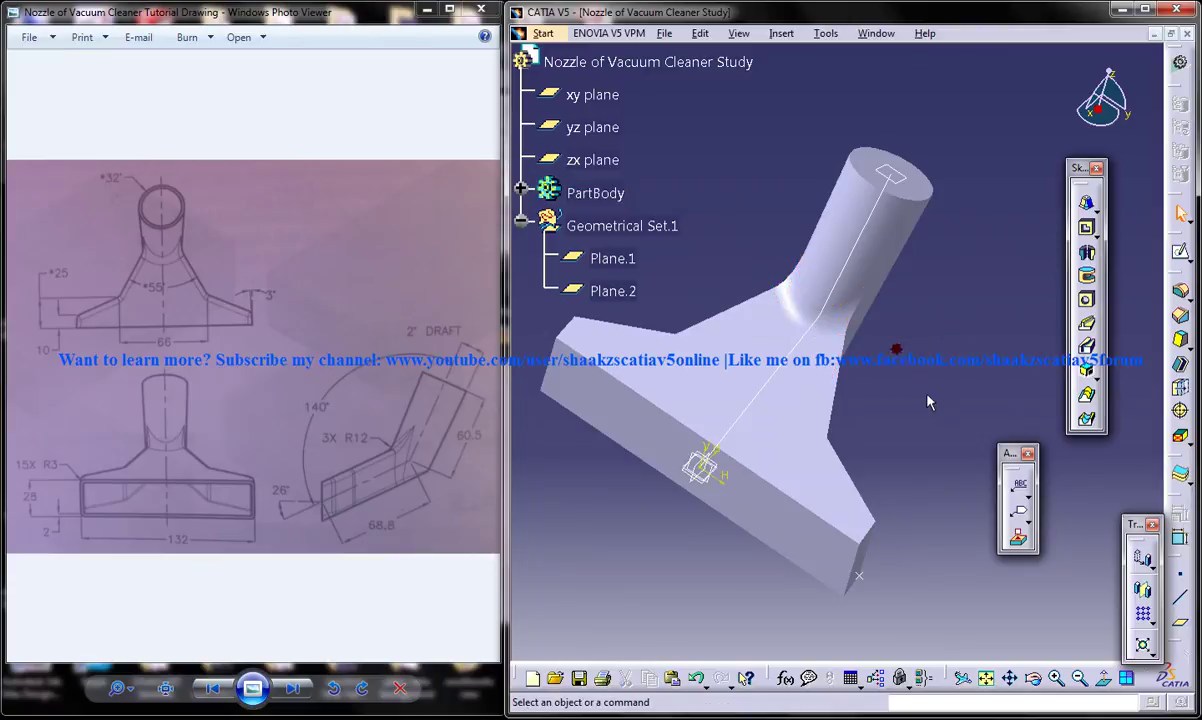
# - Orbit the nozzle to face the flat body and launch a new Edge Fillet
pyautogui.moveTo(901, 410); pyautogui.dragTo(866, 371, button='middle')
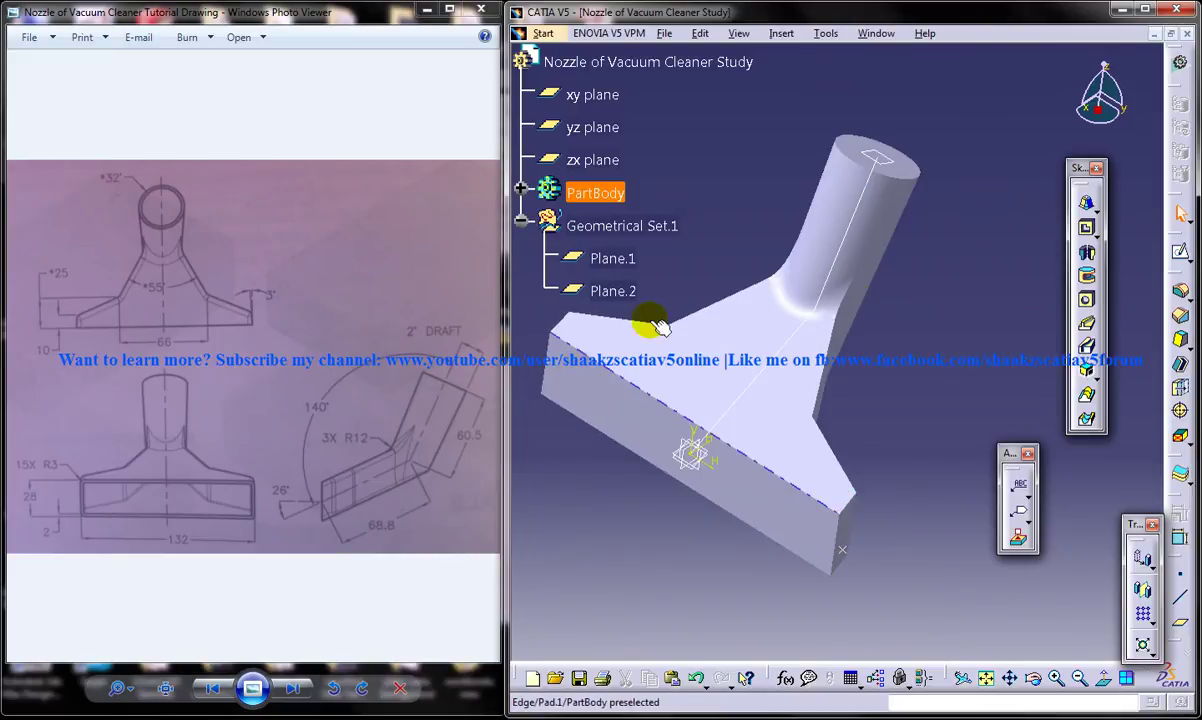
pyautogui.moveTo(870, 352); pyautogui.dragTo(825, 345, button='middle')
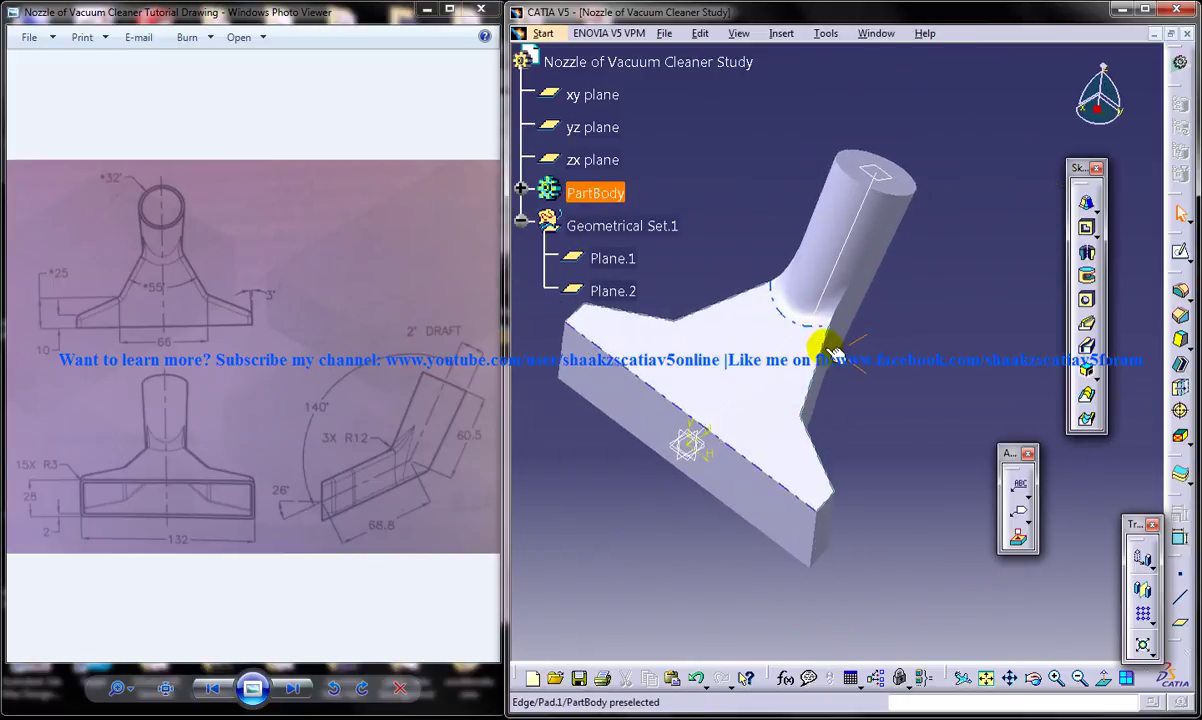
pyautogui.click(1178, 288)
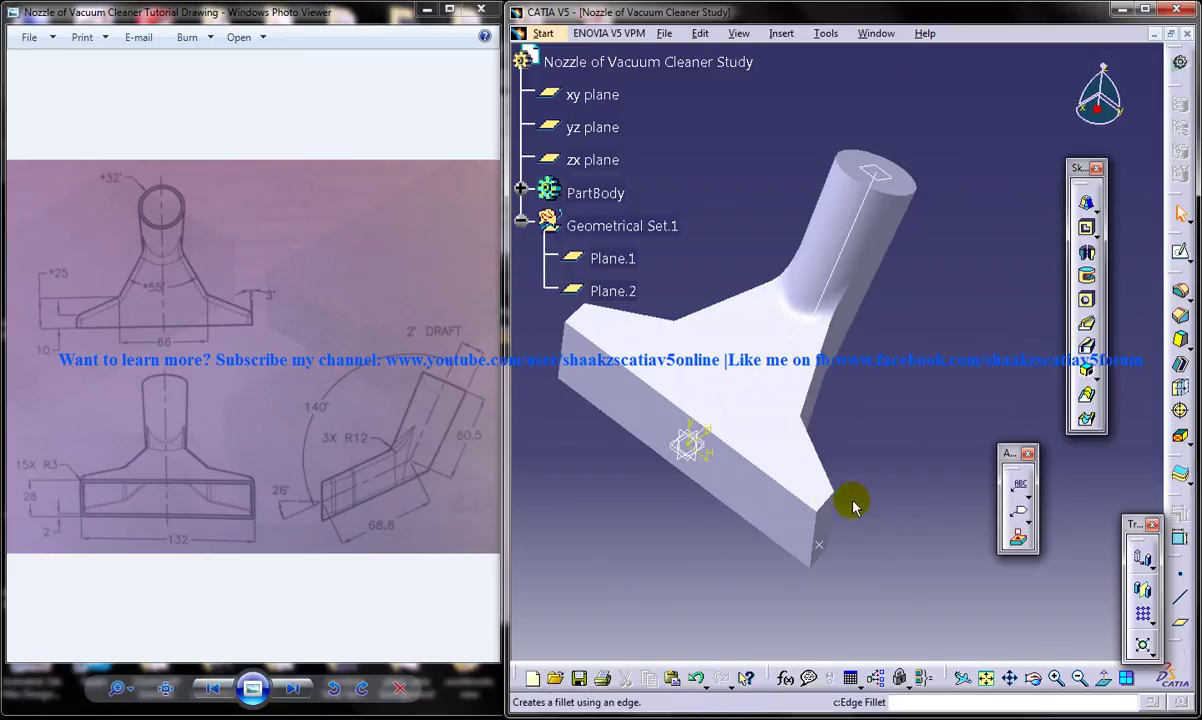
# - Select the bottom corner, lower vertical and diagonal edges around the flared mouth
pyautogui.click(818, 501)
pyautogui.moveTo(818, 501); pyautogui.dragTo(778, 507, button='middle')
pyautogui.click(748, 496)
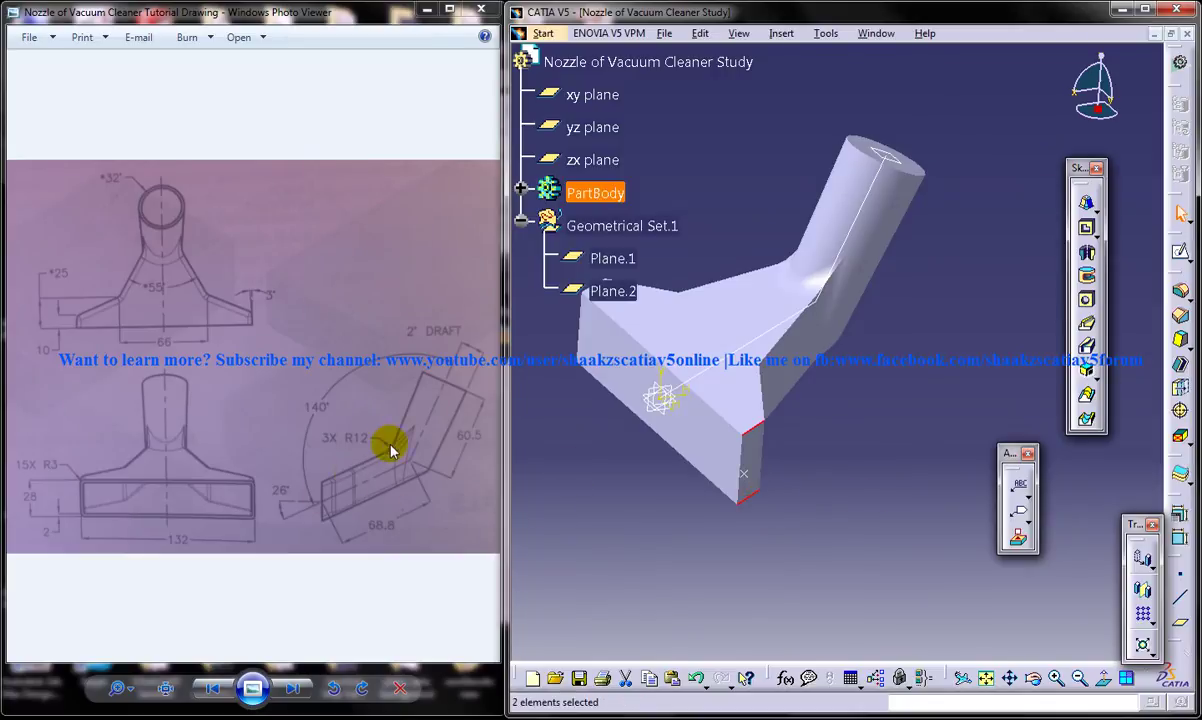
pyautogui.moveTo(714, 442); pyautogui.dragTo(688, 503, button='middle')
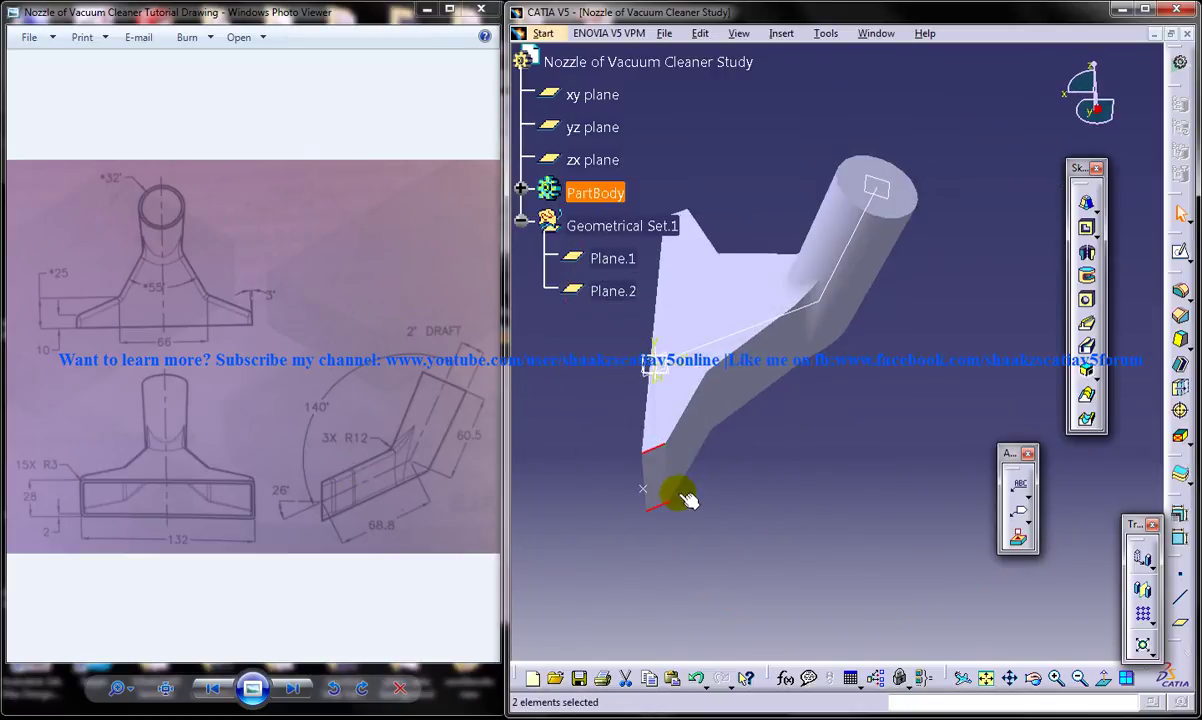
pyautogui.keyDown('ctrl'); pyautogui.click(666, 475); pyautogui.keyUp('ctrl')
pyautogui.keyDown('ctrl'); pyautogui.click(684, 410); pyautogui.keyUp('ctrl')
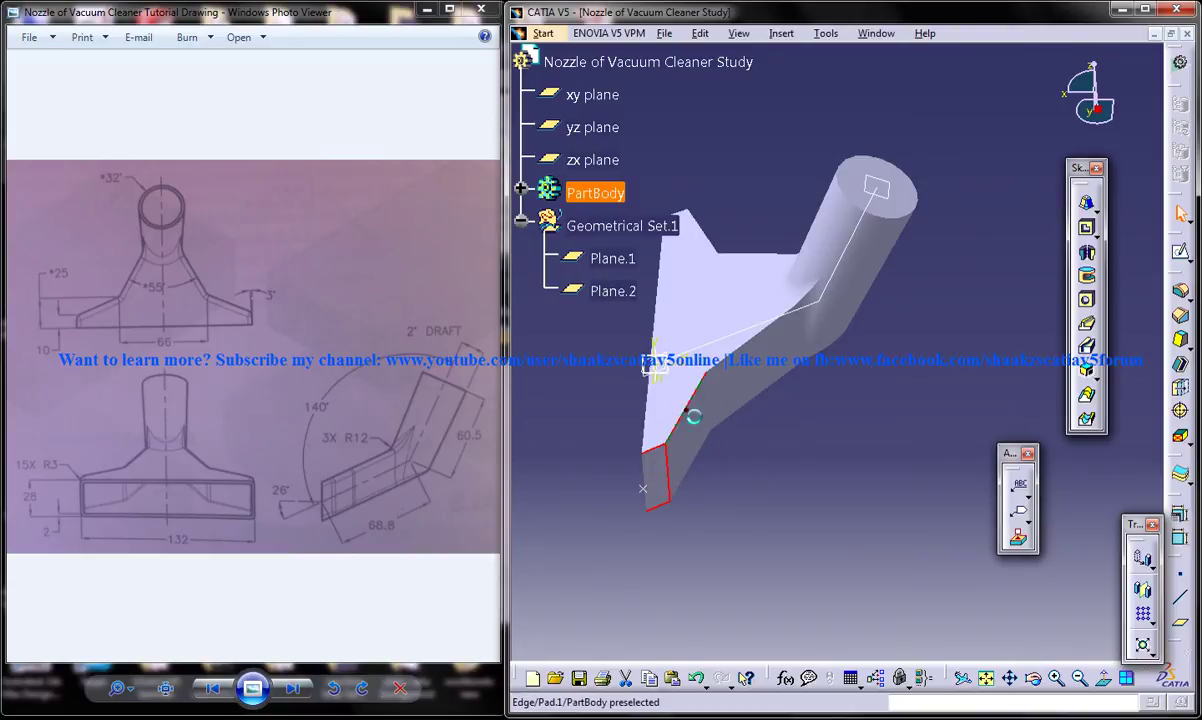
pyautogui.keyDown('ctrl'); pyautogui.click(699, 456); pyautogui.keyUp('ctrl')
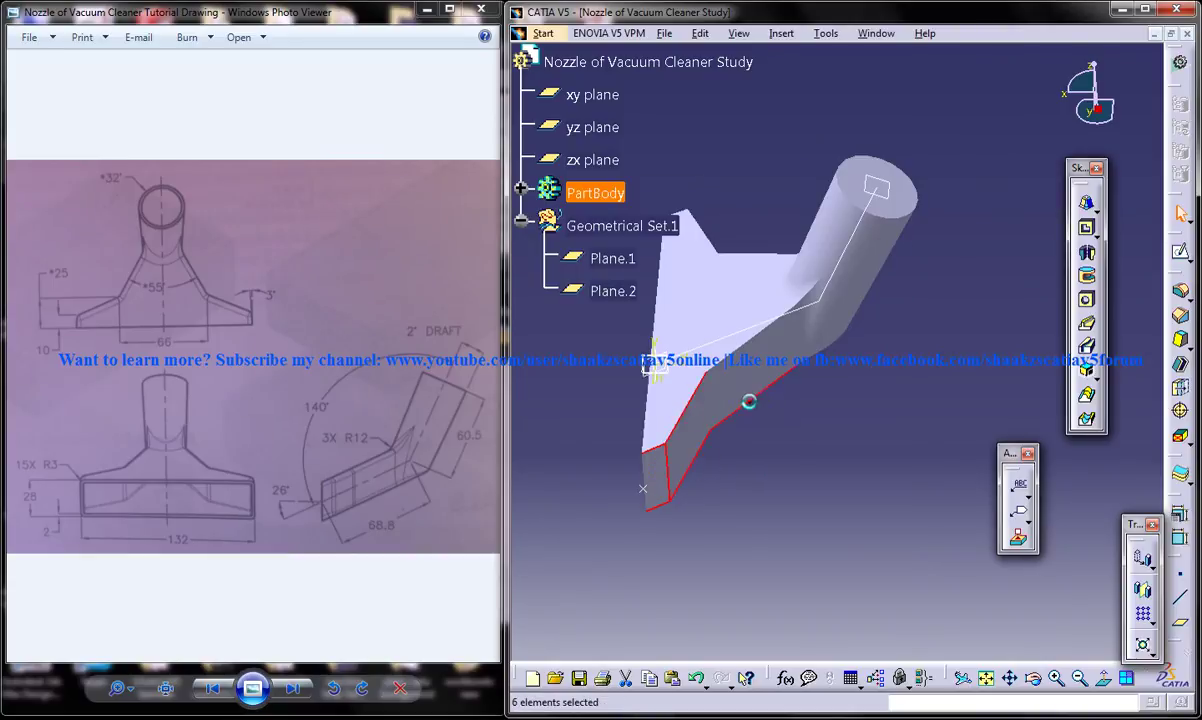
pyautogui.keyDown('ctrl'); pyautogui.click(716, 398); pyautogui.keyUp('ctrl')
# - Re-centre the view to add another hidden base edge, orbiting to expose the rest
pyautogui.moveTo(712, 400); pyautogui.dragTo(778, 375, button='middle')
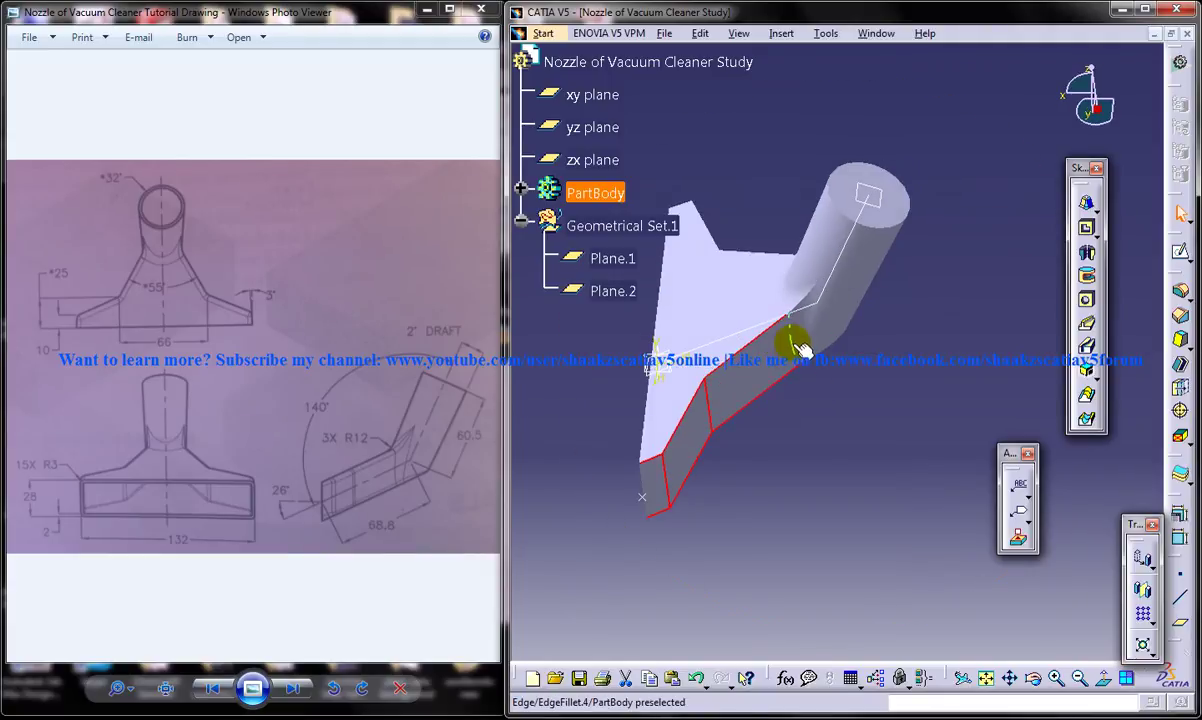
pyautogui.moveTo(762, 318); pyautogui.dragTo(837, 402, button='middle')
pyautogui.middleClick(833, 410)
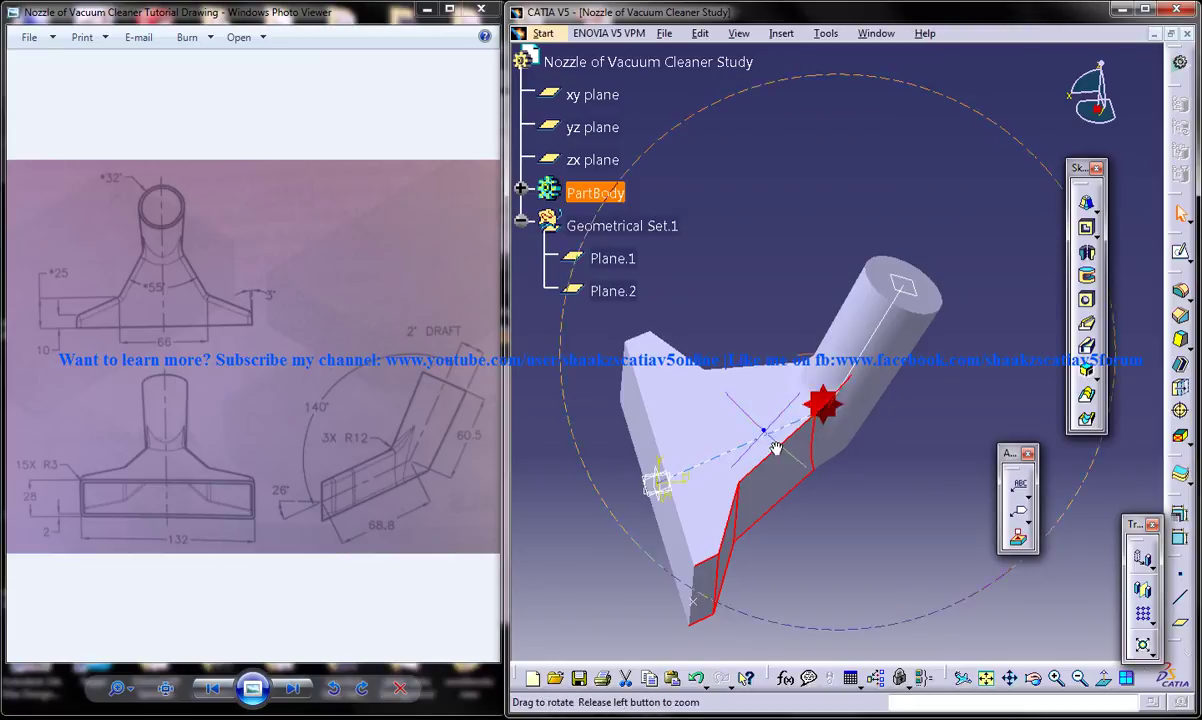
pyautogui.moveTo(899, 429); pyautogui.dragTo(840, 532, button='middle')
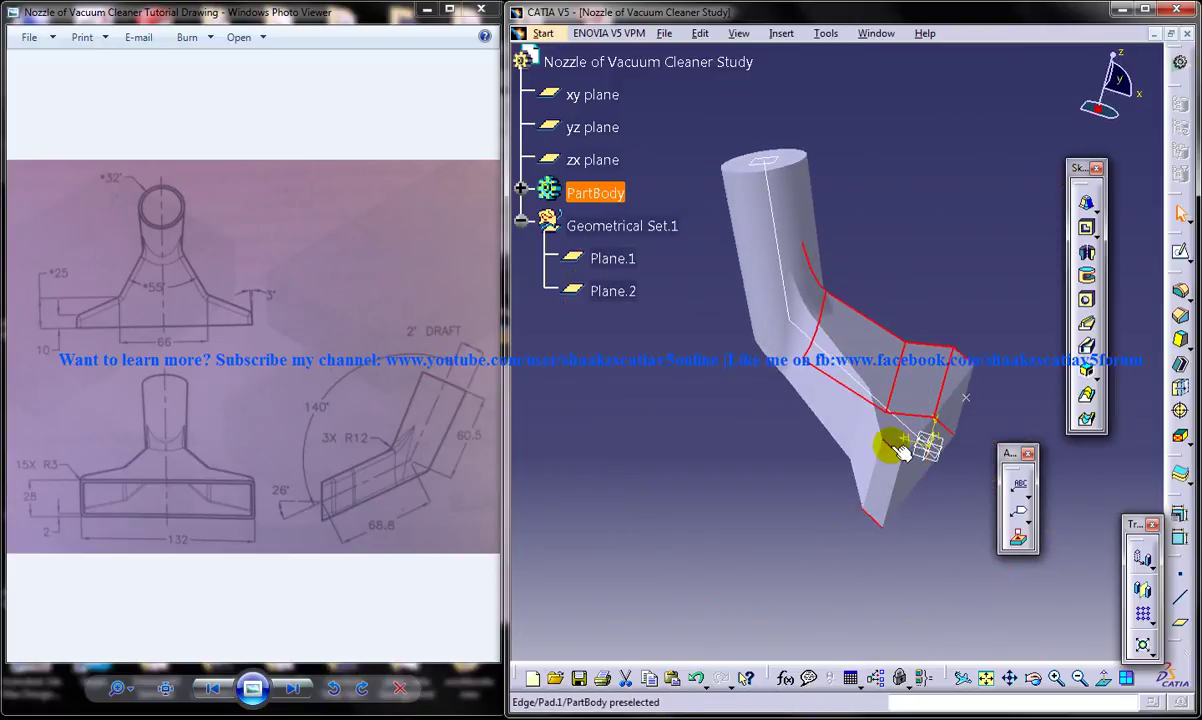
pyautogui.middleClick(851, 482)
pyautogui.click(830, 438)
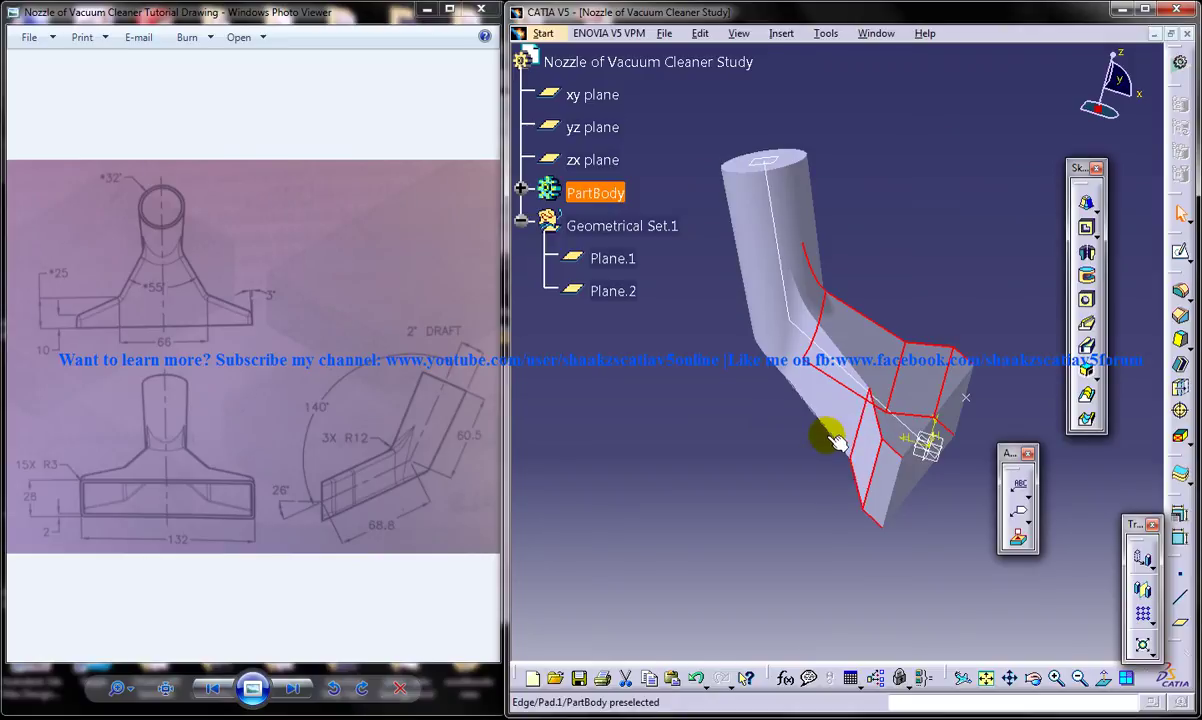
pyautogui.moveTo(864, 376); pyautogui.dragTo(848, 420, button='middle')
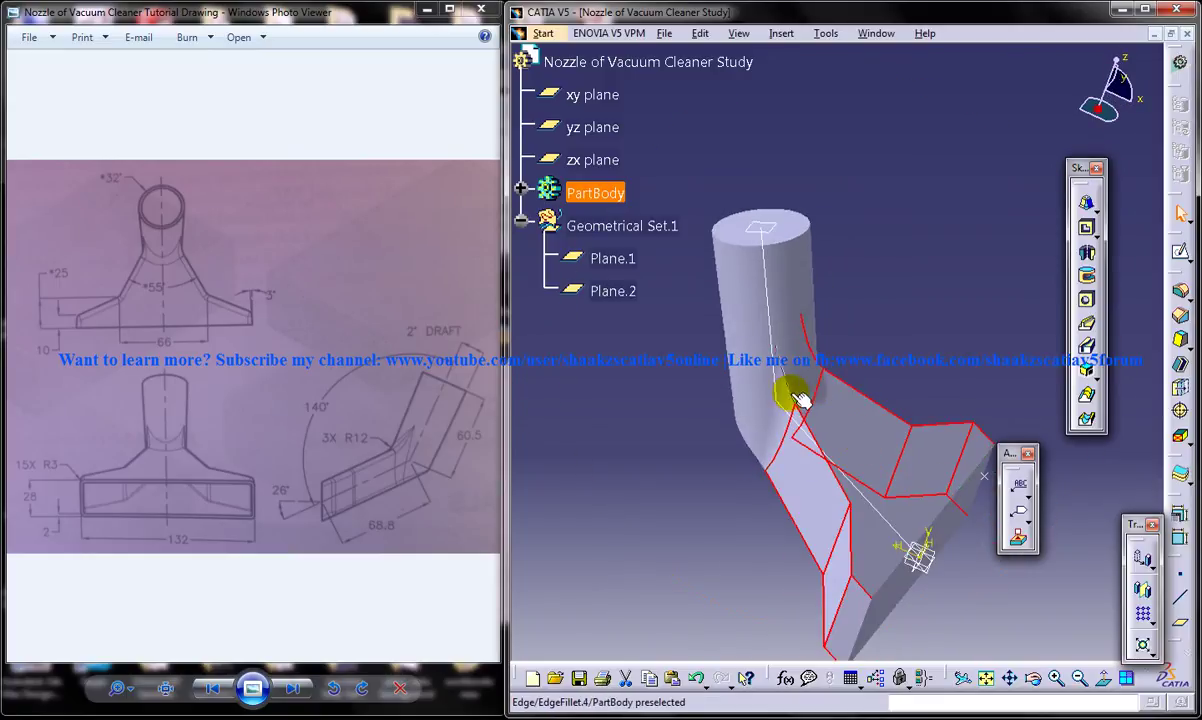
pyautogui.moveTo(745, 461); pyautogui.dragTo(866, 400, button='middle')
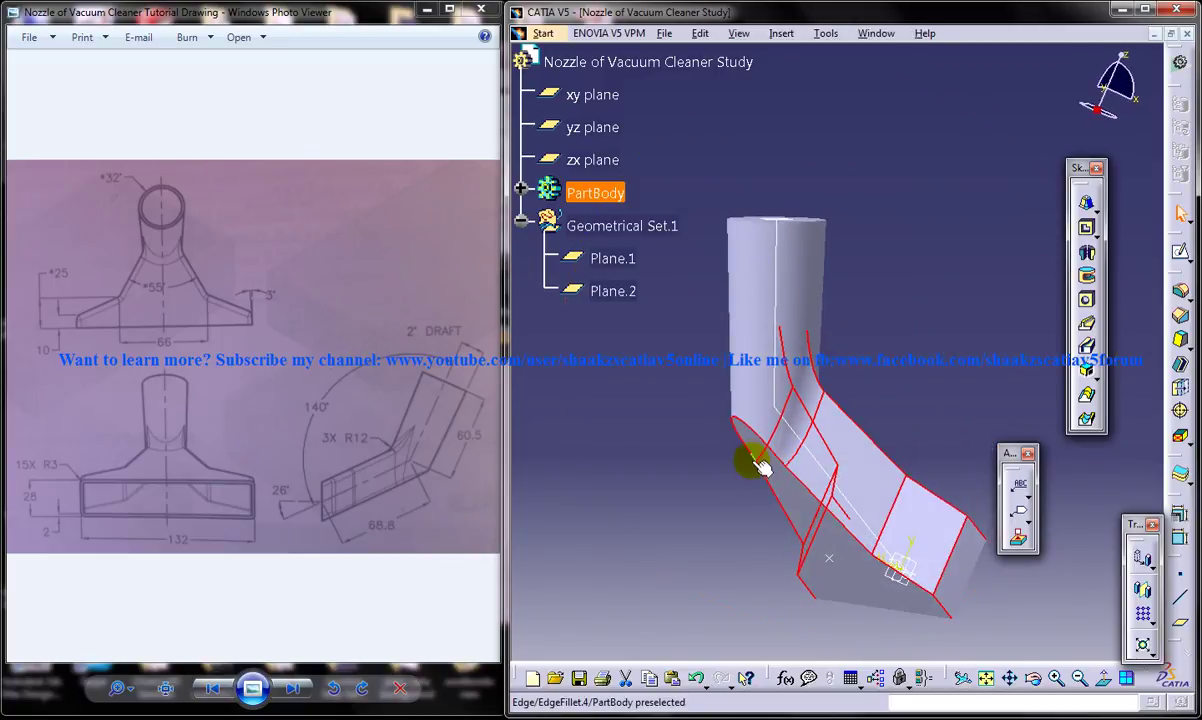
pyautogui.moveTo(795, 394); pyautogui.dragTo(738, 513, button='middle')
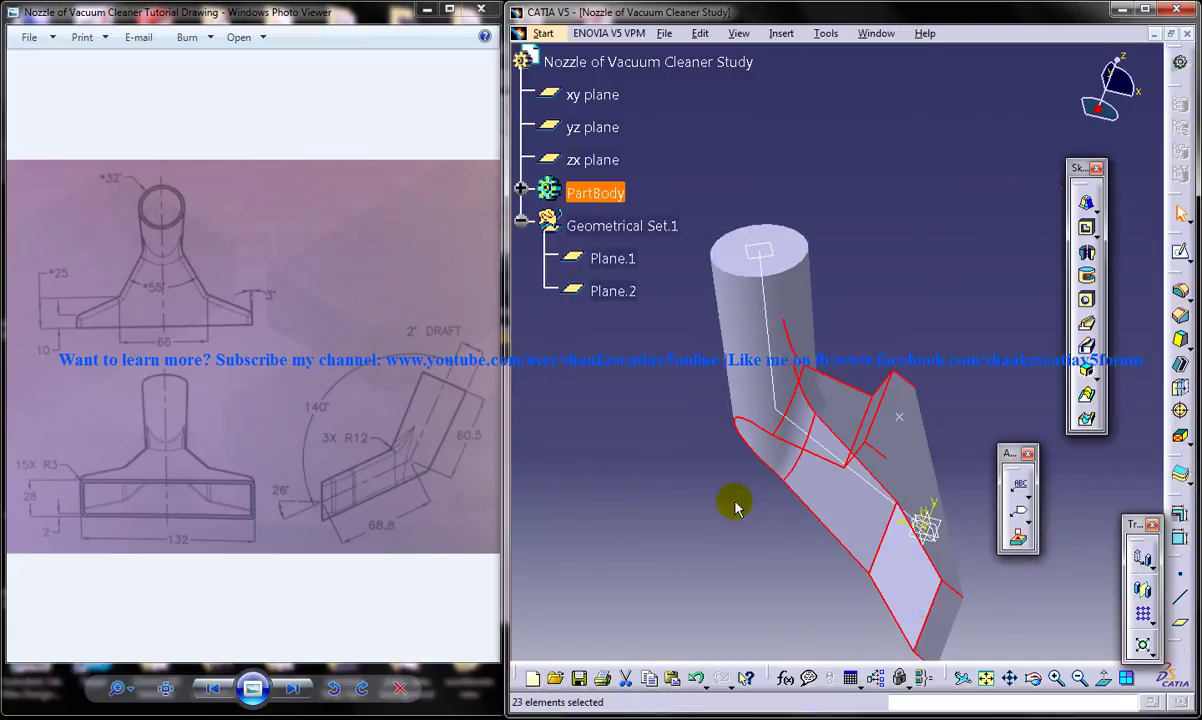
pyautogui.moveTo(840, 462)
pyautogui.mouseDown(button='middle')
pyautogui.moveTo(840, 421)
pyautogui.moveTo(778, 448)
pyautogui.moveTo(785, 472)
pyautogui.mouseUp(button='middle')
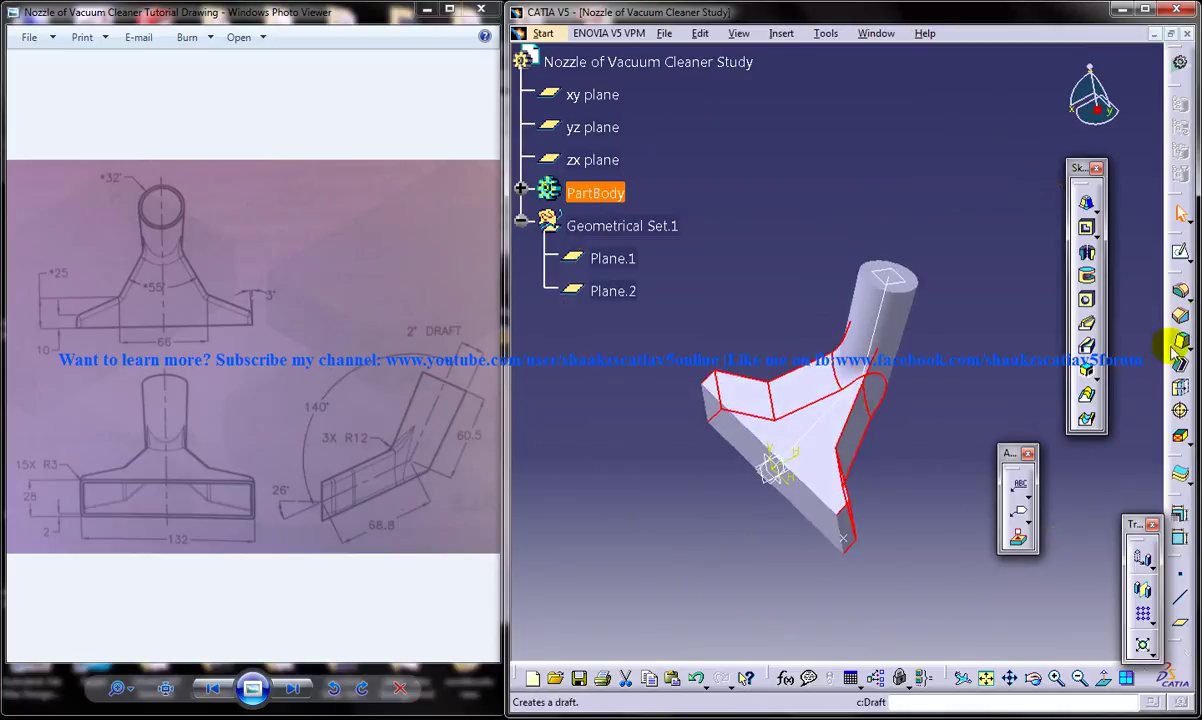
# - After the 'Select a sharp edge' error, cancel the fillet and deselect the already-filleted edge
pyautogui.click(1181, 290)
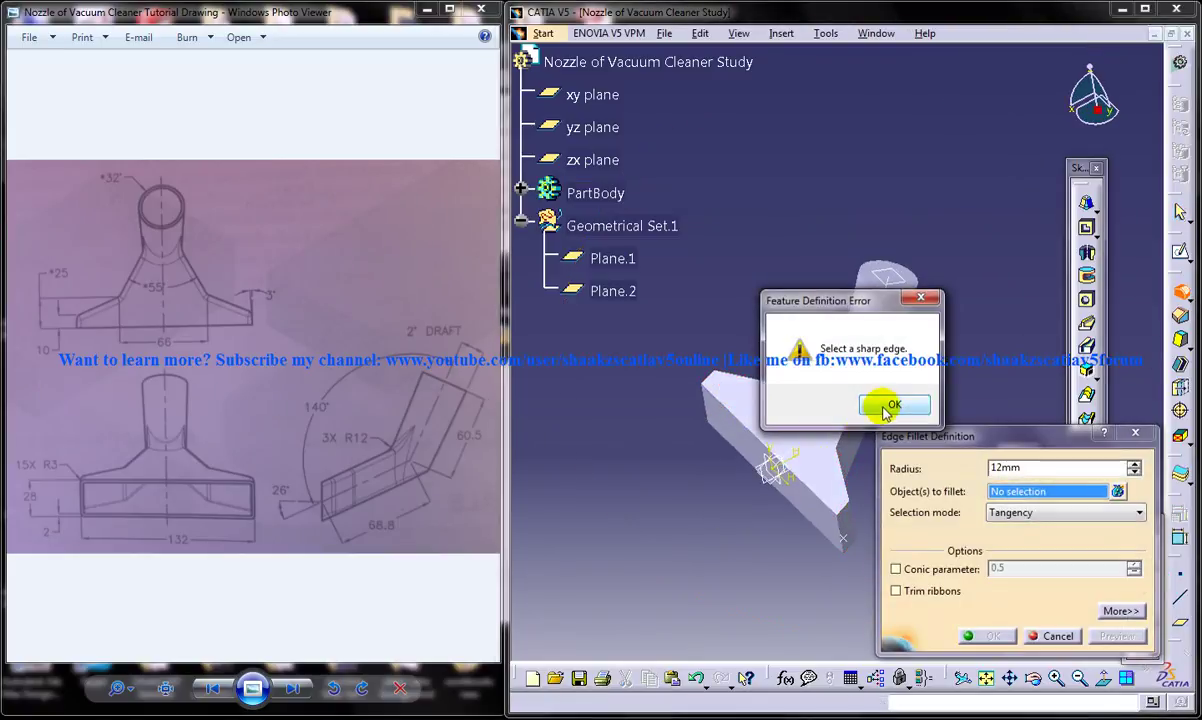
pyautogui.click(887, 406)
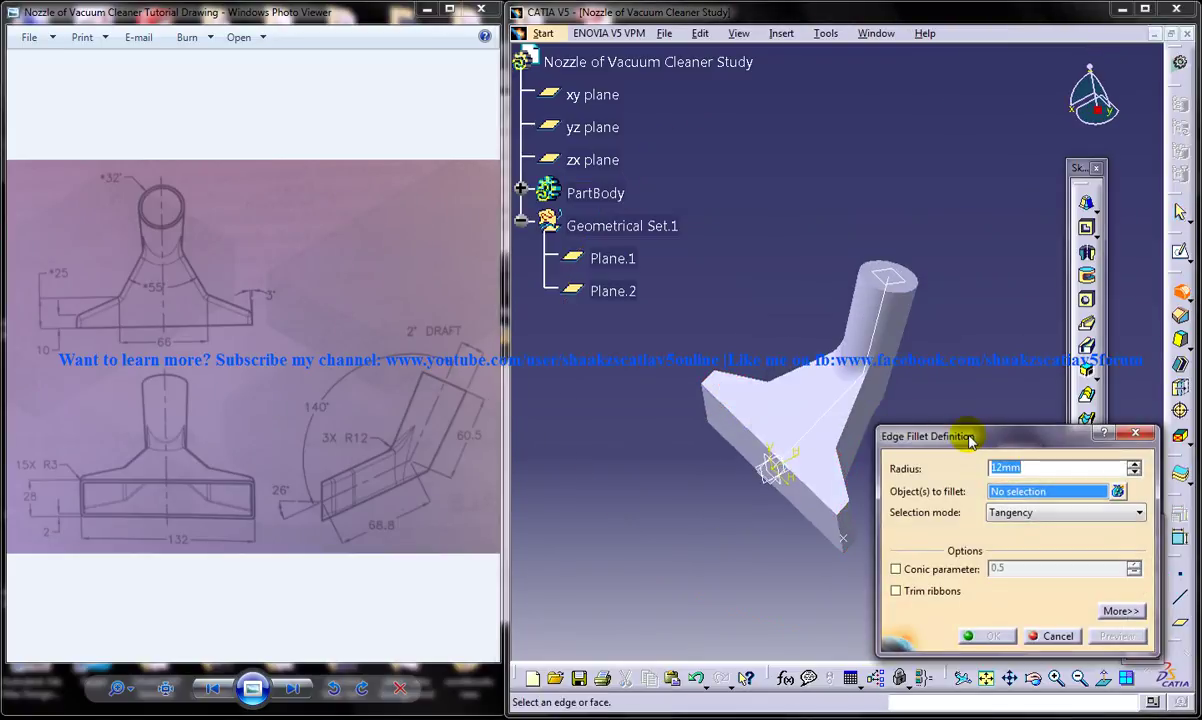
pyautogui.moveTo(821, 408); pyautogui.dragTo(828, 340, button='middle')
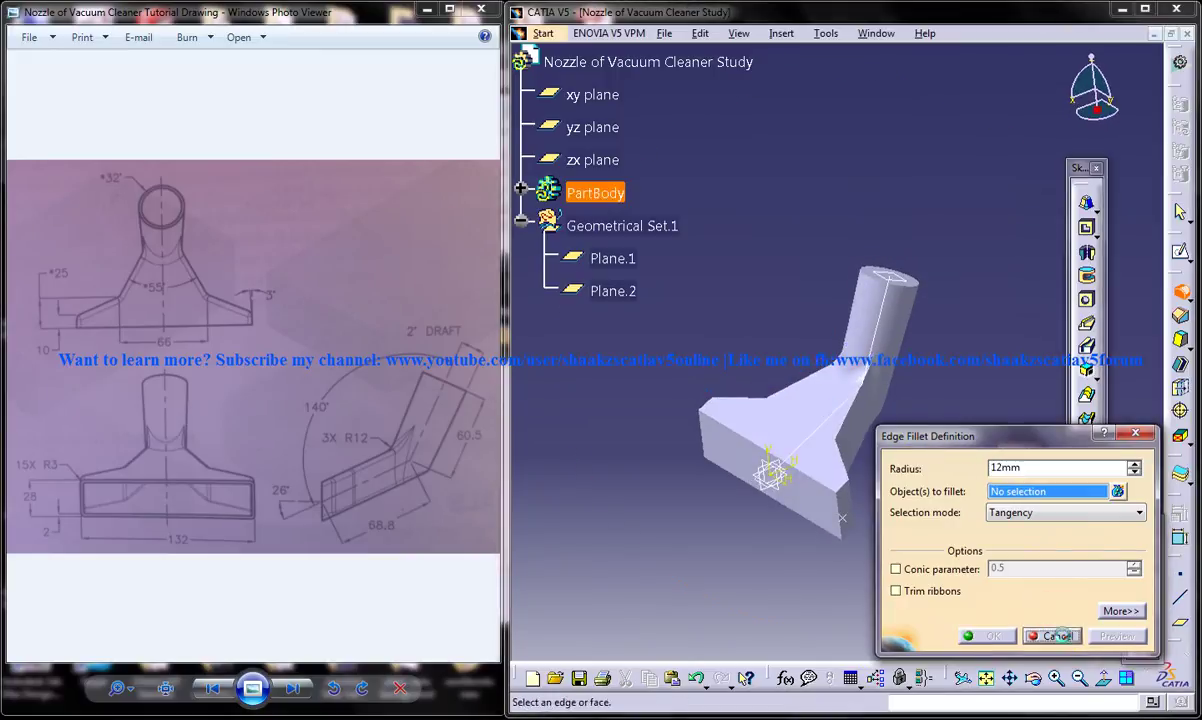
pyautogui.click(1058, 636)
pyautogui.moveTo(912, 429); pyautogui.dragTo(893, 464, button='middle')
pyautogui.keyDown('ctrl'); pyautogui.click(882, 491); pyautogui.keyUp('ctrl')
# - Deselect one more edge, then preview and apply a 3mm fillet to the 21 edges
pyautogui.moveTo(825, 373); pyautogui.dragTo(945, 460, button='middle')
pyautogui.keyDown('ctrl'); pyautogui.click(705, 345); pyautogui.keyUp('ctrl')
pyautogui.moveTo(781, 417); pyautogui.dragTo(797, 389, button='middle')
pyautogui.click(1181, 292)
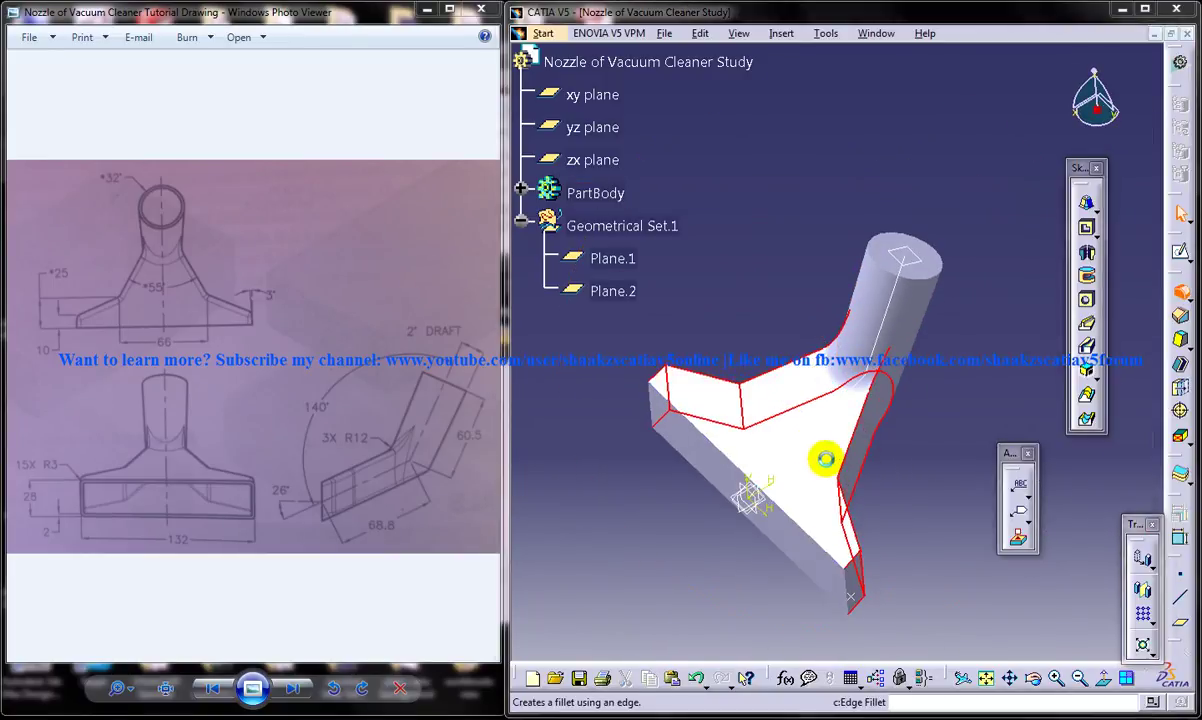
pyautogui.moveTo(818, 437); pyautogui.dragTo(751, 429, button='middle')
pyautogui.doubleClick(1037, 467)
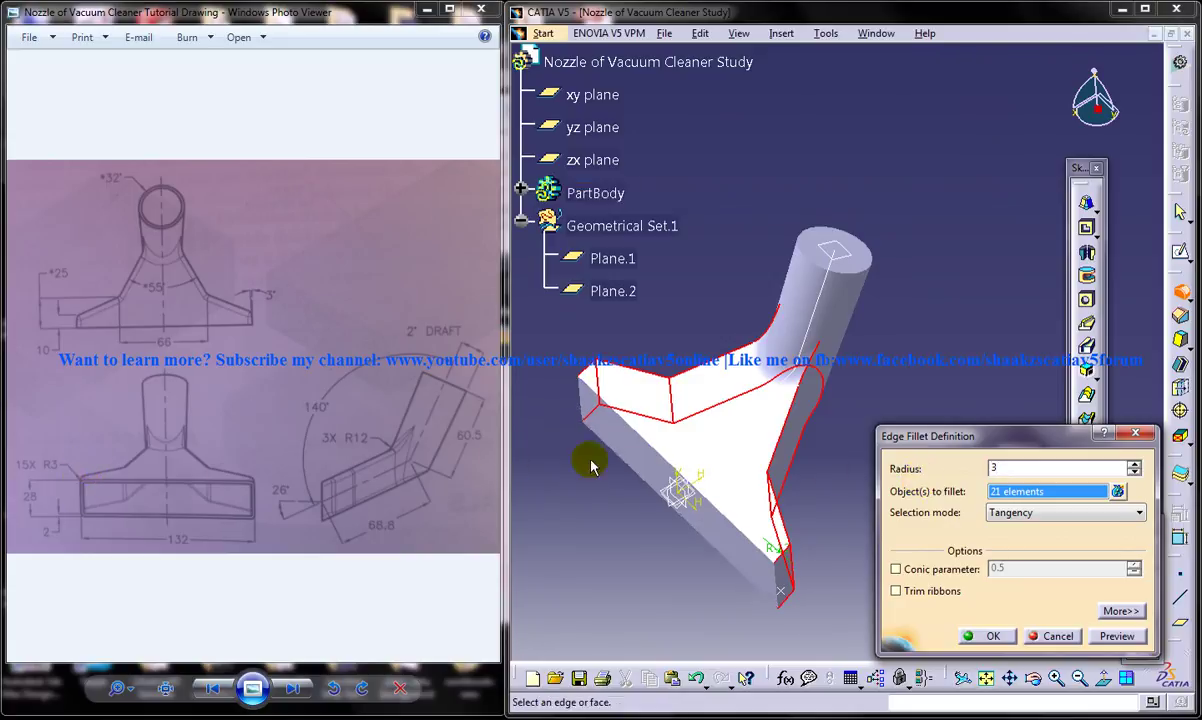
pyautogui.click(1113, 636)
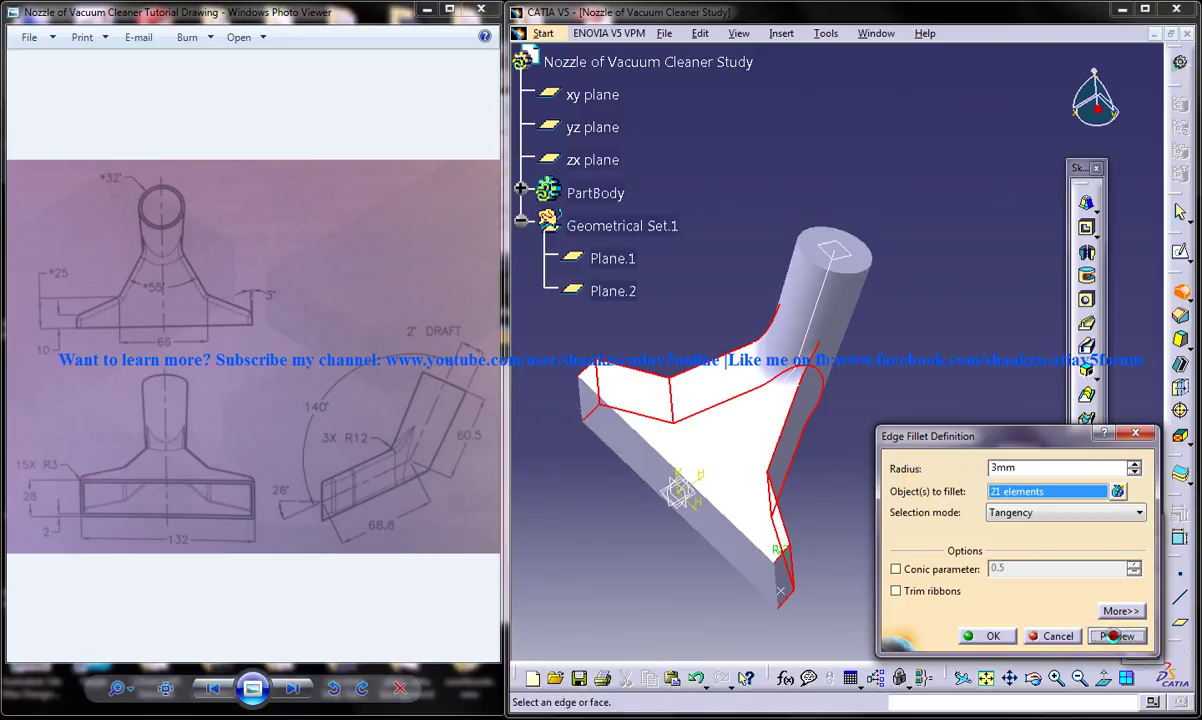
pyautogui.click(985, 636)
# - Orbit the filleted nozzle to inspect the 3mm rounded edges
pyautogui.moveTo(840, 497); pyautogui.dragTo(841, 325, button='middle')
pyautogui.moveTo(681, 365); pyautogui.dragTo(646, 386, button='middle')
pyautogui.moveTo(706, 304); pyautogui.dragTo(868, 380, button='middle')
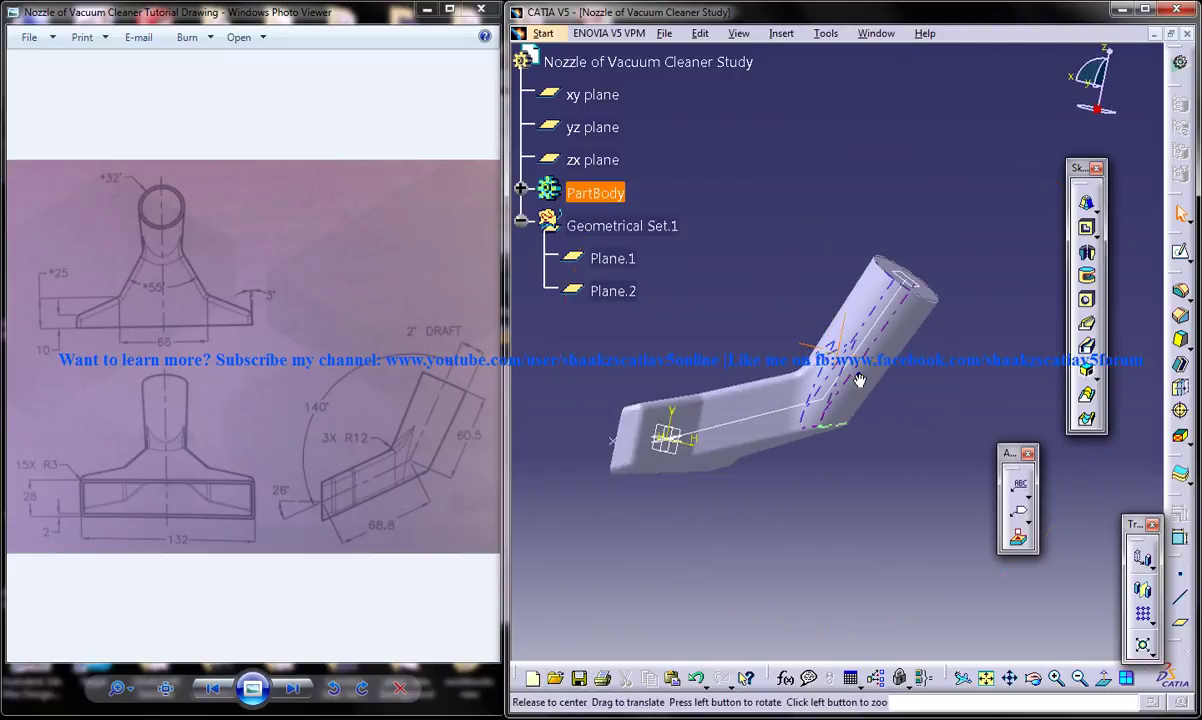